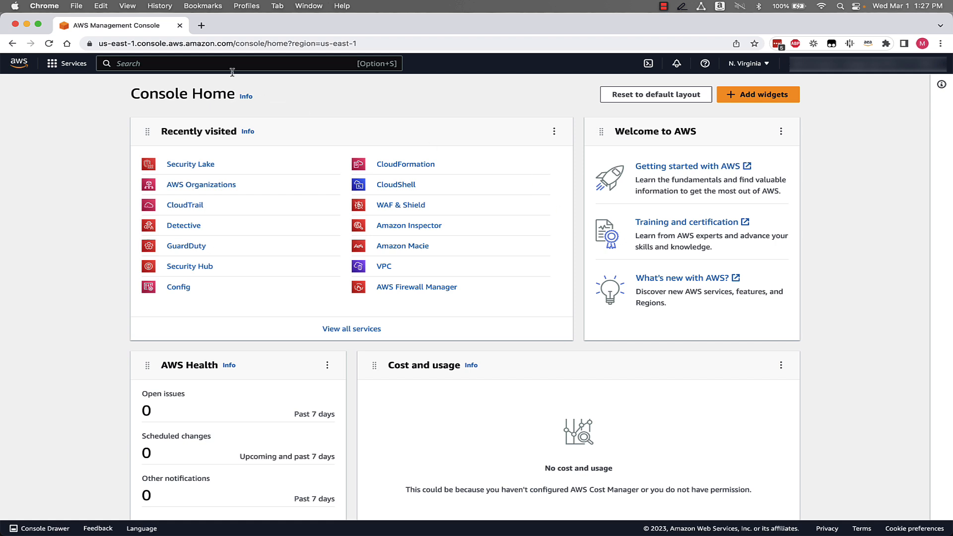
Search the console for 'security lake' to reach the Security Lake service
{"action": "left_click", "coordinate": [203, 64]}
{"action": "type", "text": "security"}
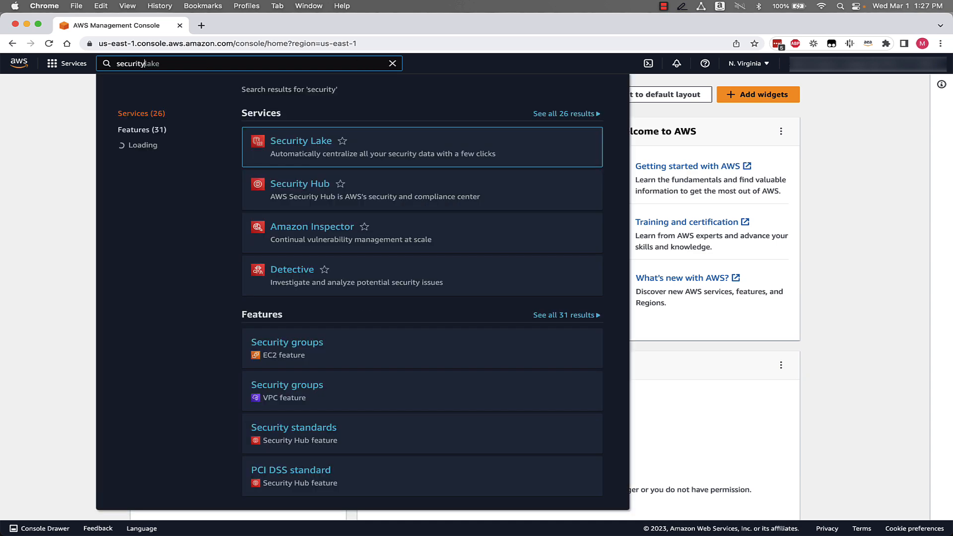
{"action": "type", "text": " lake"}
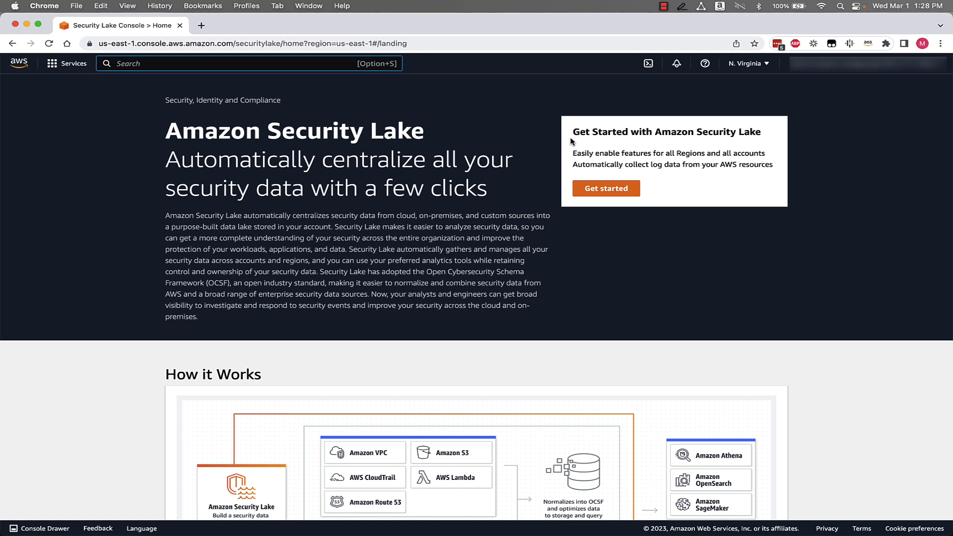
Start Security Lake setup and delegate its administration to the Security account
{"action": "left_click", "coordinate": [624, 189]}
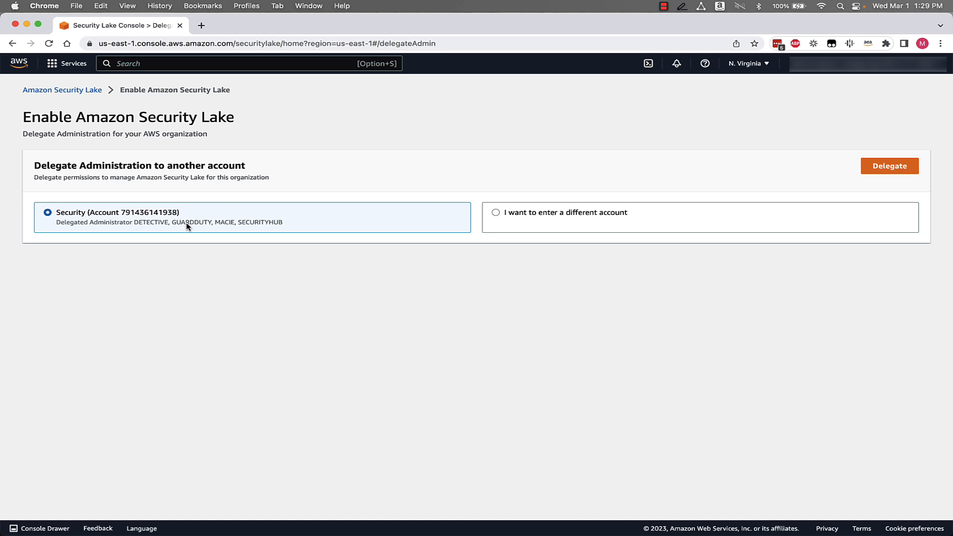
{"action": "left_click", "coordinate": [910, 172]}
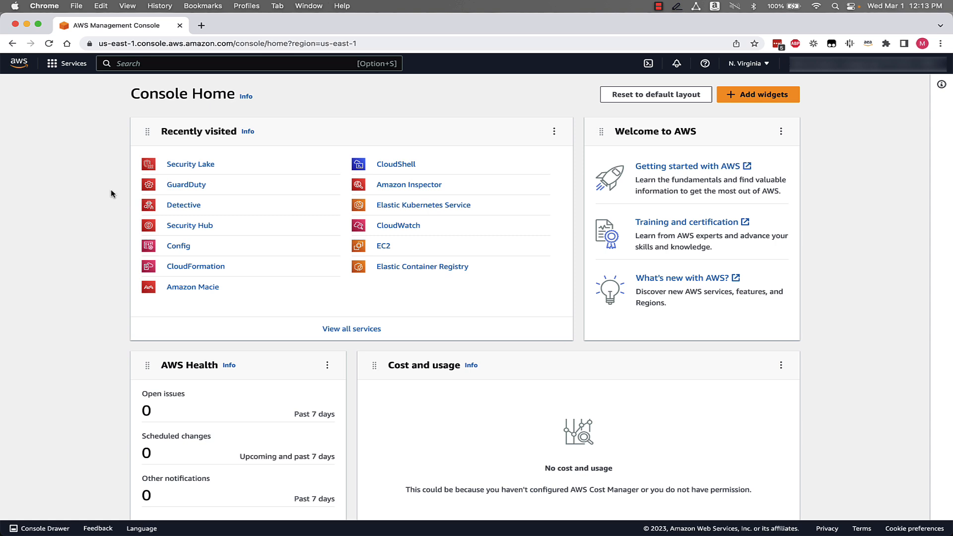
Find Security Lake again via console search and begin the enable wizard
{"action": "left_click", "coordinate": [160, 64]}
{"action": "type", "text": "securit"}
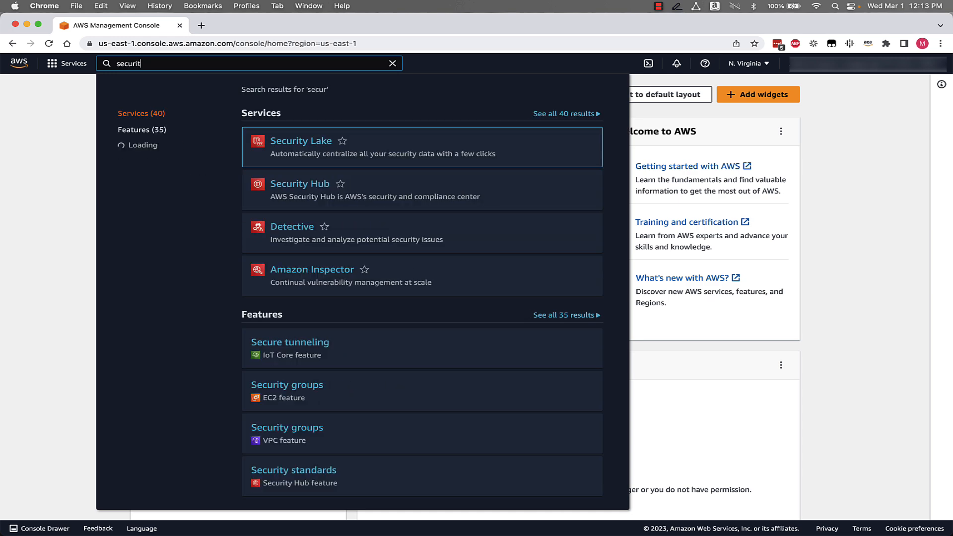
{"action": "type", "text": "y lake"}
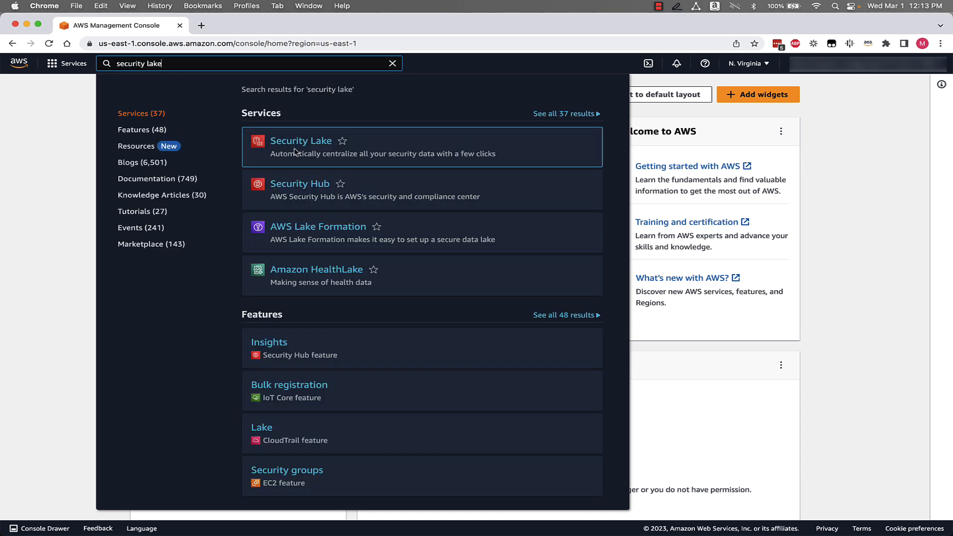
{"action": "left_click", "coordinate": [297, 151]}
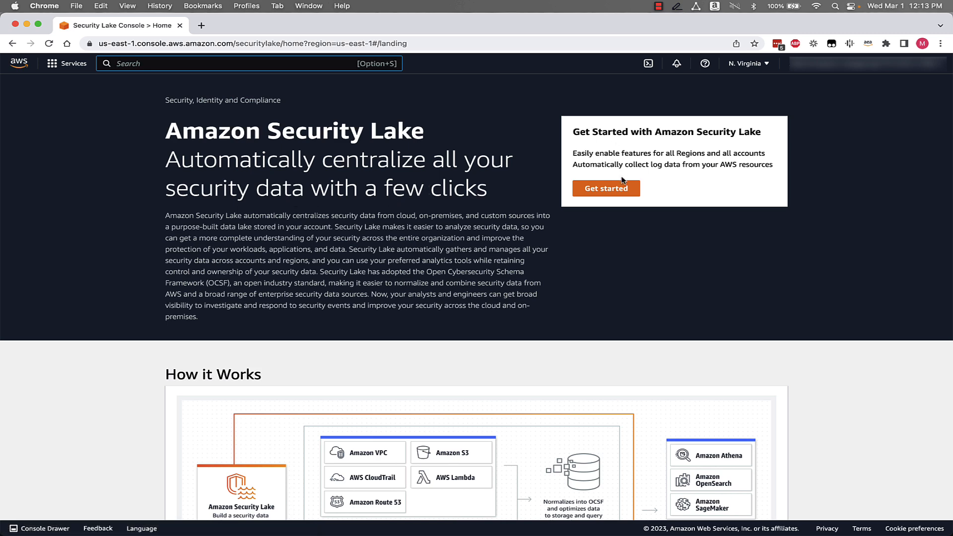
{"action": "left_click", "coordinate": [619, 191]}
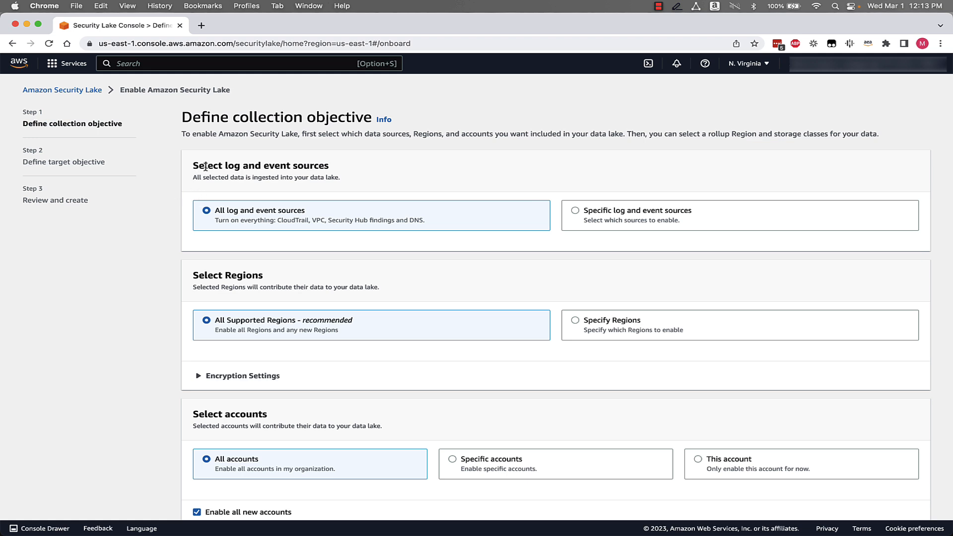
{"action": "scroll", "coordinate": [208, 165], "scroll_direction": "down", "scroll_amount": 1}
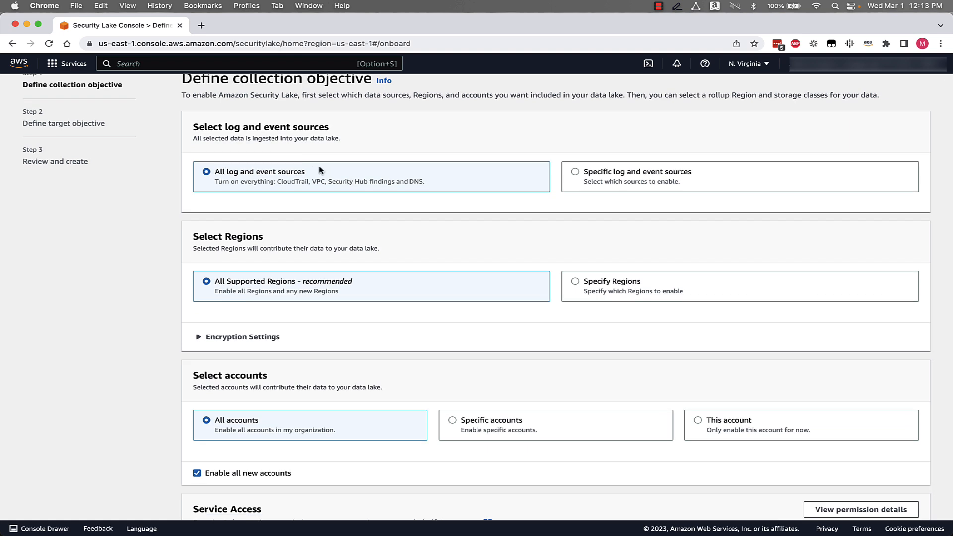
{"action": "left_click", "coordinate": [618, 175]}
{"action": "scroll", "coordinate": [566, 177], "scroll_direction": "down", "scroll_amount": 1}
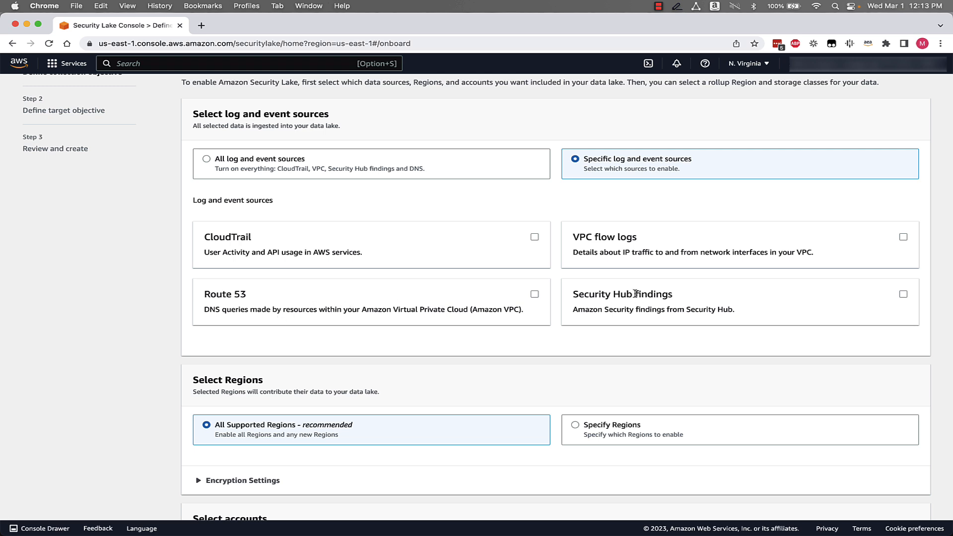
{"action": "left_click", "coordinate": [266, 161]}
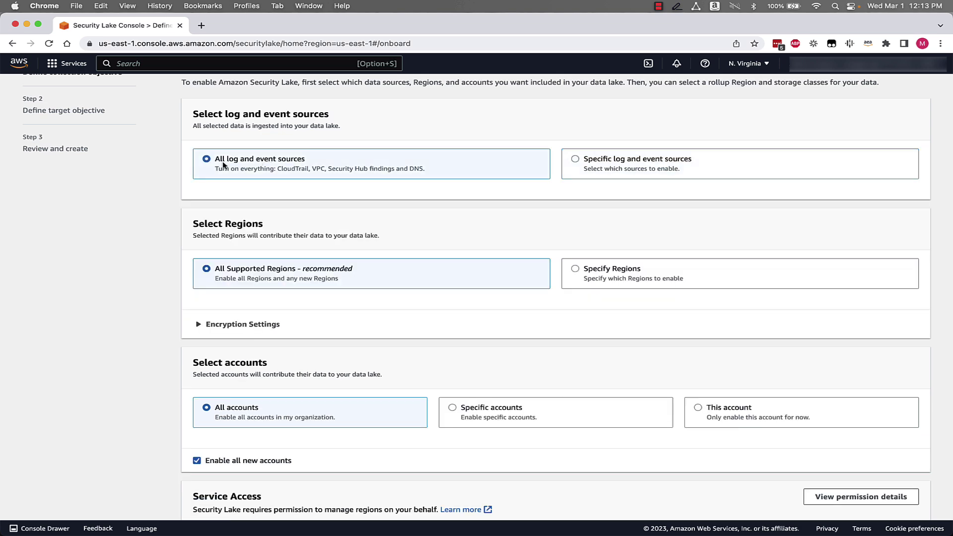
{"action": "scroll", "coordinate": [176, 225], "scroll_direction": "down", "scroll_amount": 2}
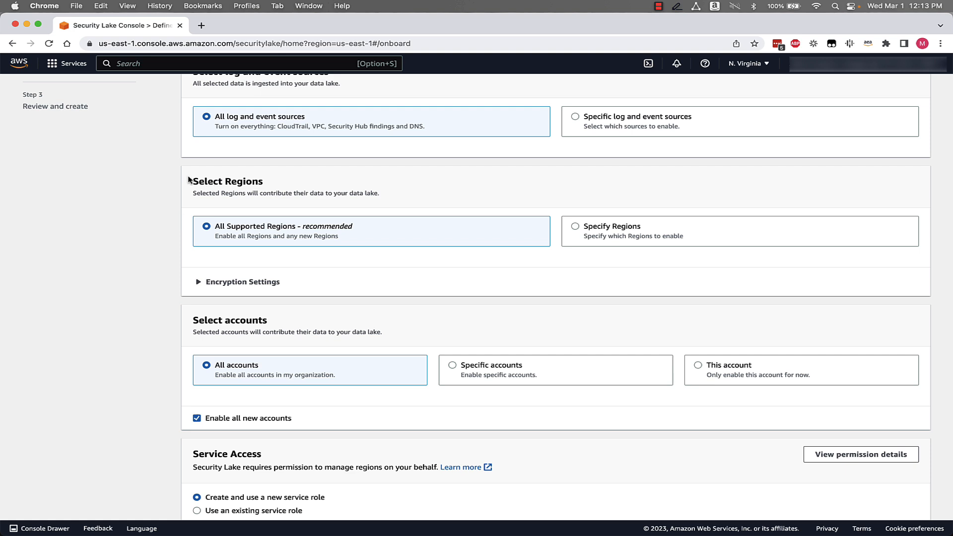
{"action": "left_click", "coordinate": [589, 229]}
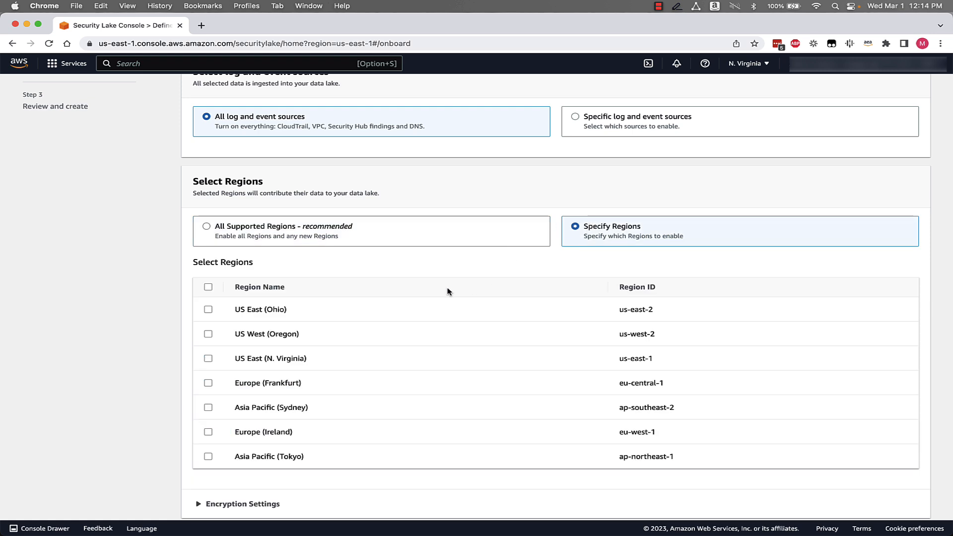
{"action": "left_click", "coordinate": [269, 227]}
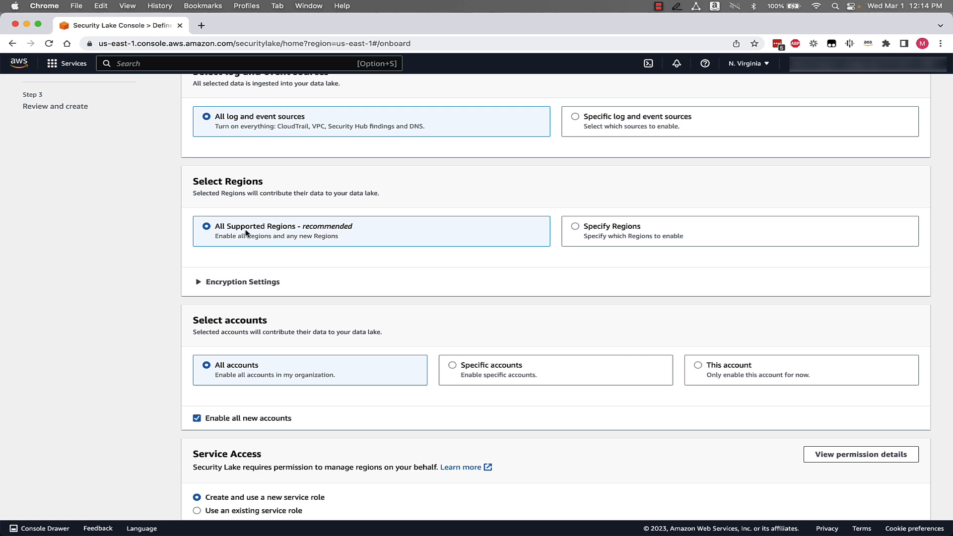
{"action": "scroll", "coordinate": [160, 226], "scroll_direction": "down", "scroll_amount": 1}
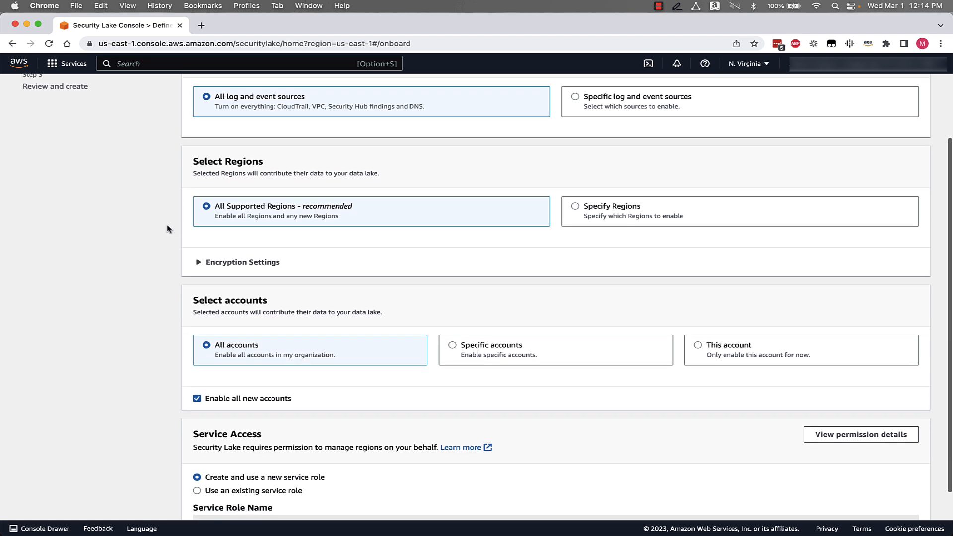
{"action": "scroll", "coordinate": [166, 228], "scroll_direction": "down", "scroll_amount": 1}
{"action": "scroll", "coordinate": [167, 229], "scroll_direction": "down", "scroll_amount": 1}
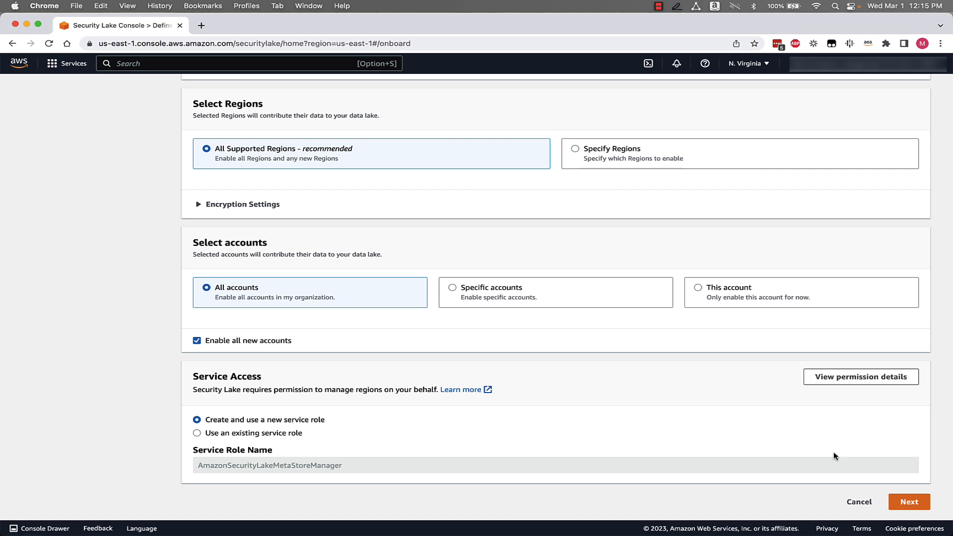
Accept all sources, Regions and accounts and advance to Define target objective
{"action": "left_click", "coordinate": [923, 505]}
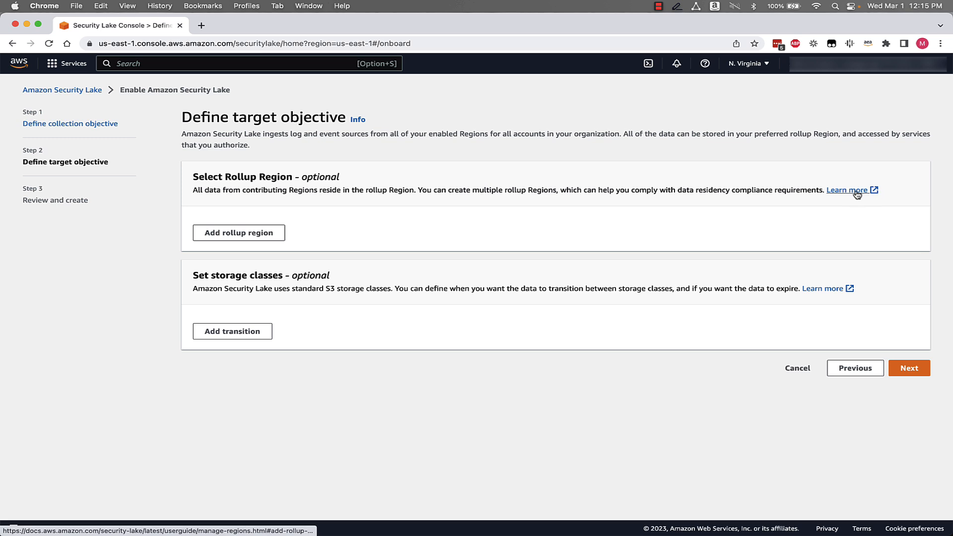
Add a rollup region: US East (N. Virginia) collecting from US East (Ohio)
{"action": "left_click", "coordinate": [277, 233]}
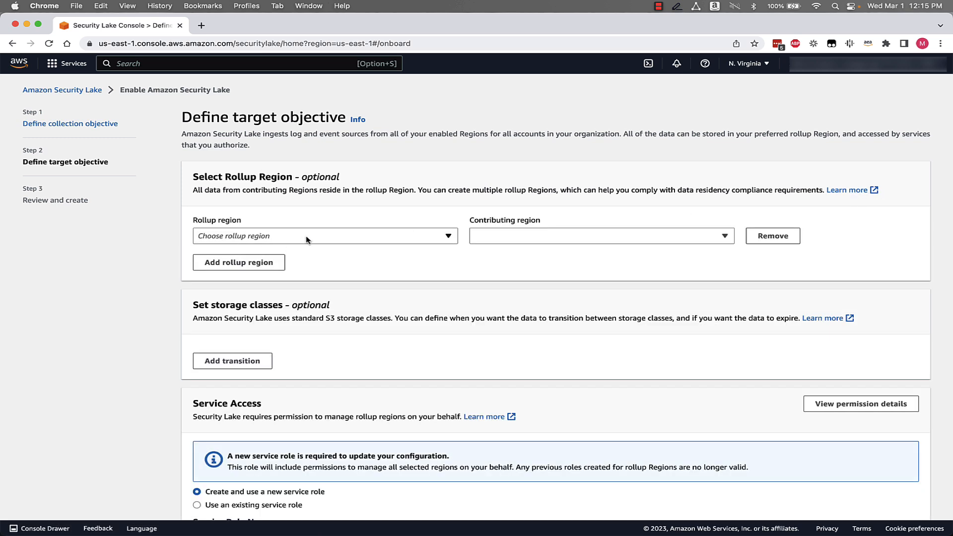
{"action": "left_click", "coordinate": [305, 239]}
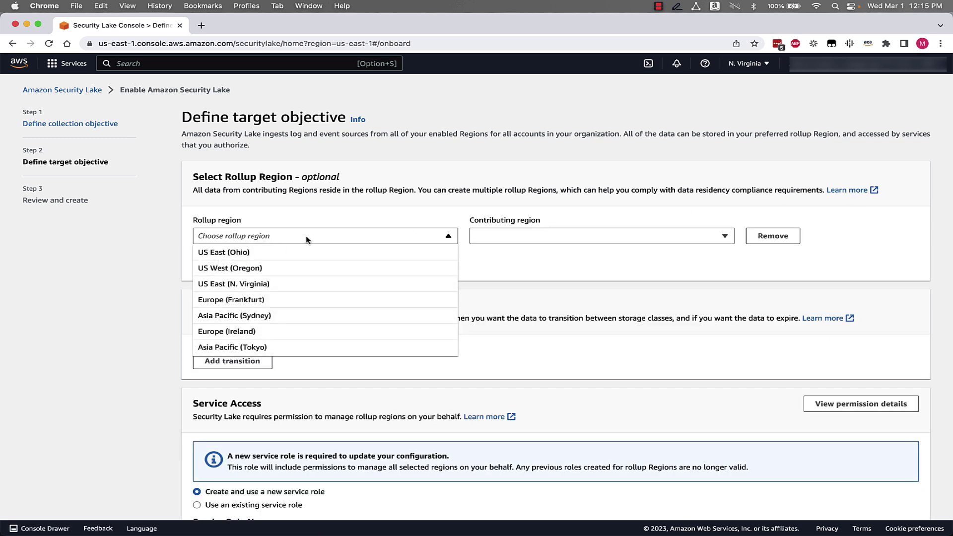
{"action": "left_click", "coordinate": [273, 284]}
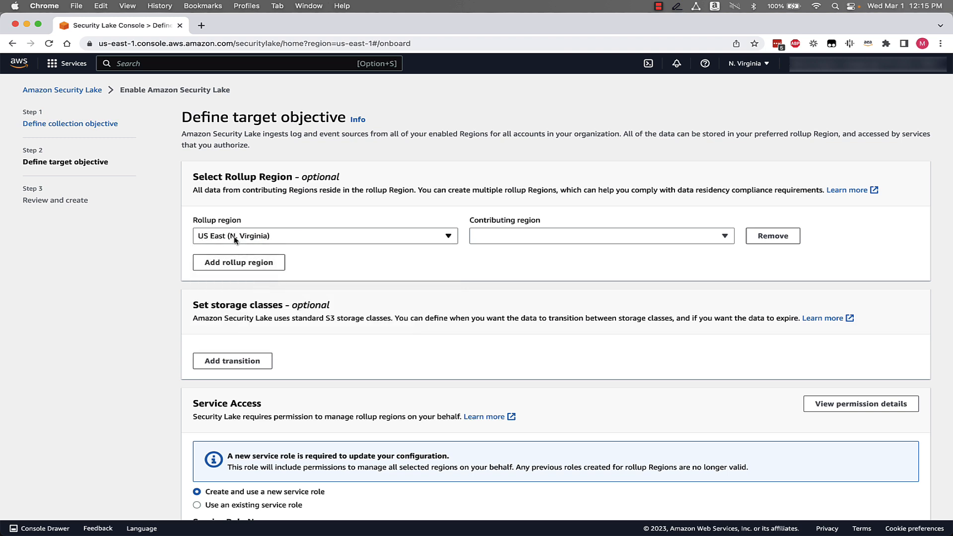
{"action": "left_click", "coordinate": [505, 238]}
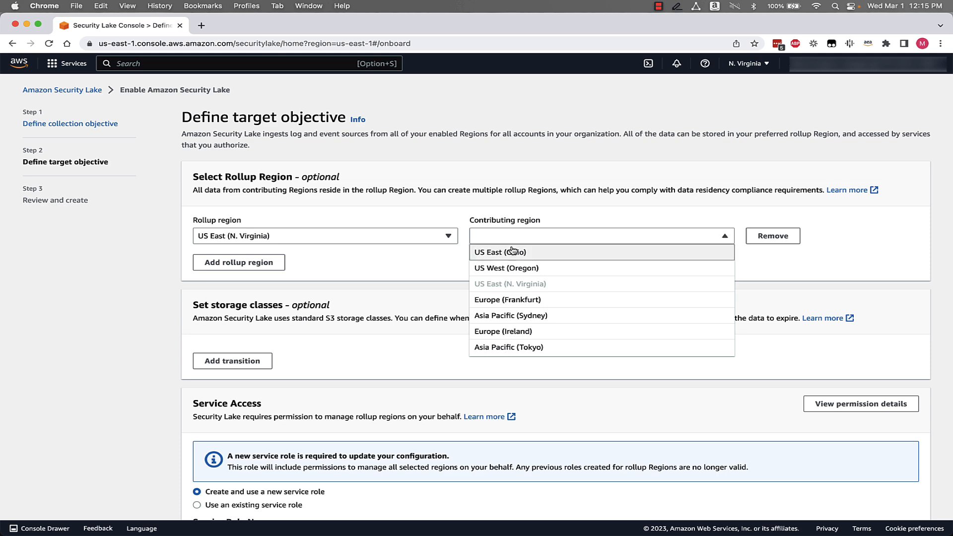
{"action": "left_click", "coordinate": [552, 256]}
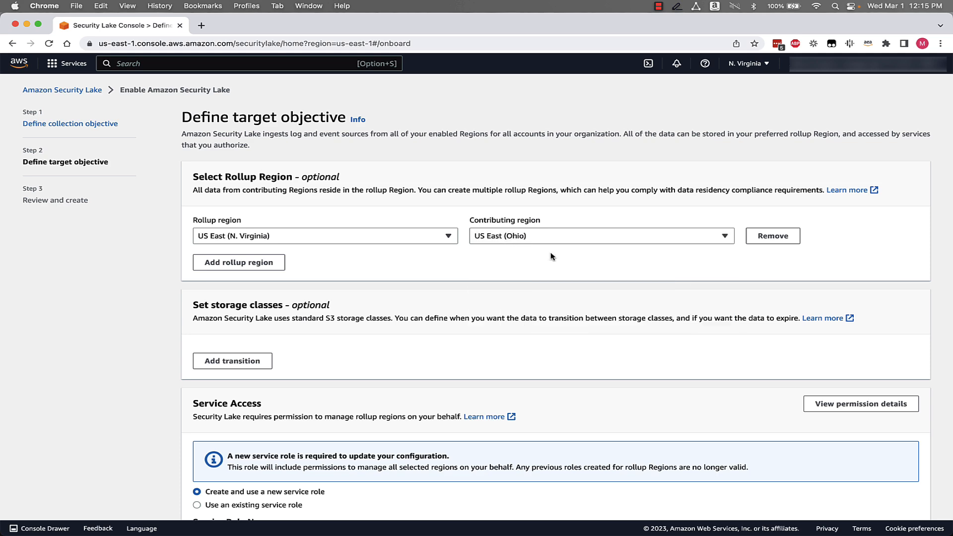
{"action": "scroll", "coordinate": [224, 274], "scroll_direction": "down", "scroll_amount": 2}
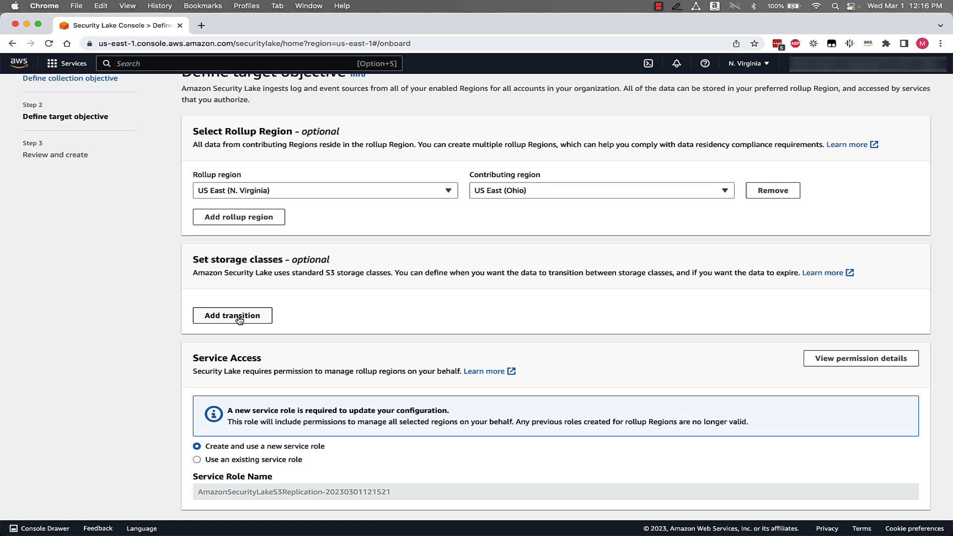
Add a Glacier Instant Retrieval transition with a 30-day retention period
{"action": "left_click", "coordinate": [238, 317]}
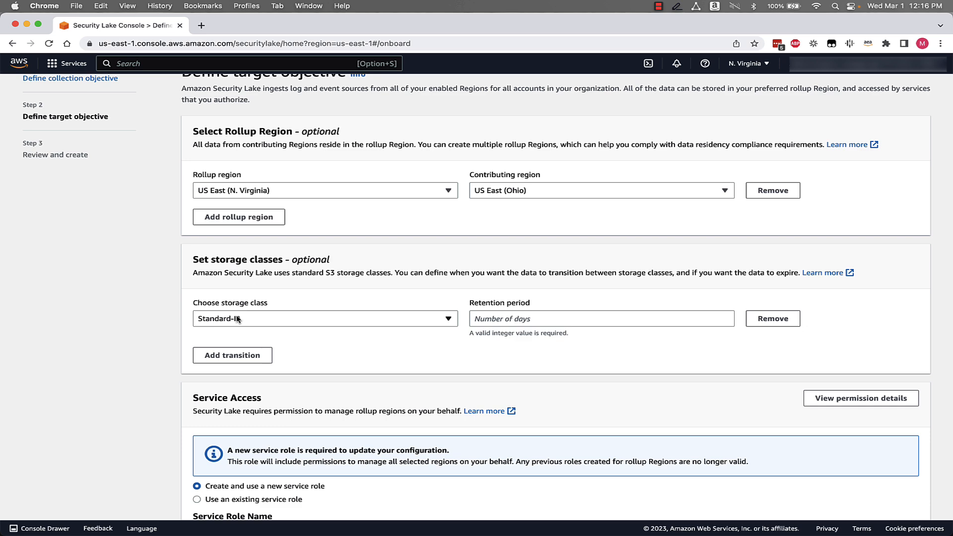
{"action": "left_click", "coordinate": [285, 324]}
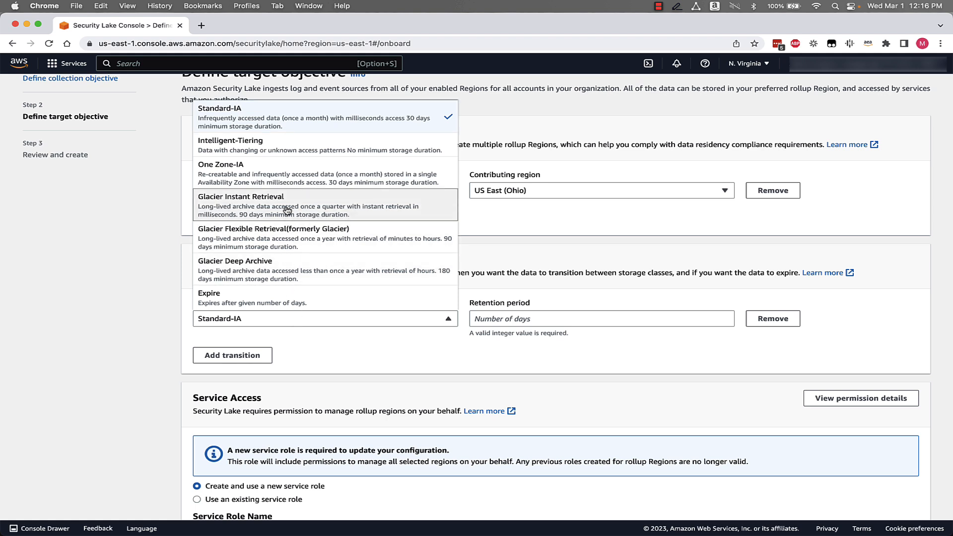
{"action": "left_click", "coordinate": [287, 210]}
{"action": "left_click", "coordinate": [525, 319]}
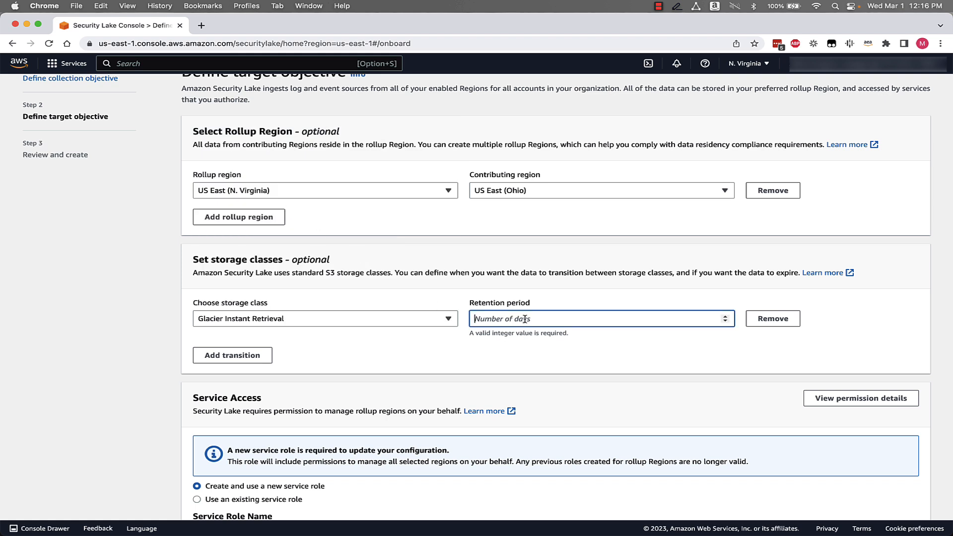
{"action": "type", "text": "30"}
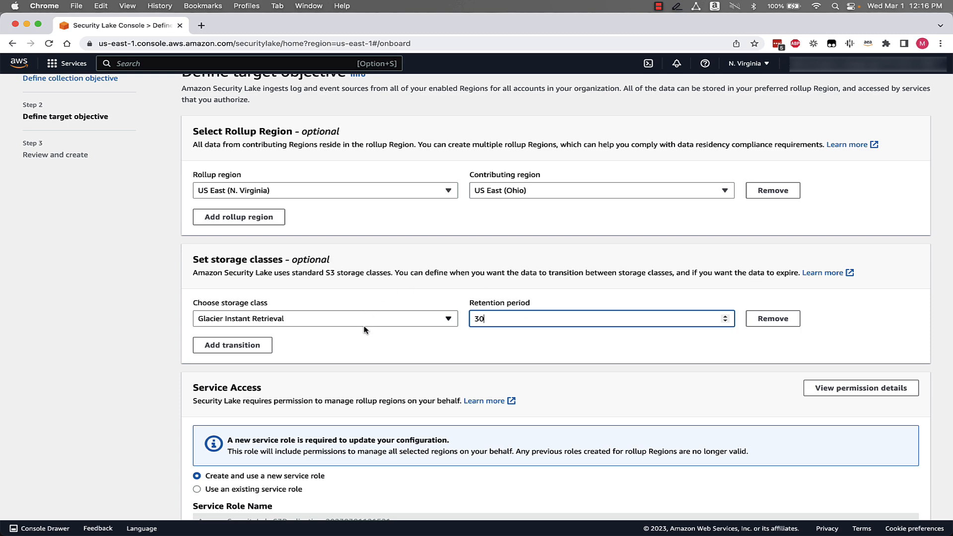
{"action": "scroll", "coordinate": [365, 328], "scroll_direction": "down", "scroll_amount": 3}
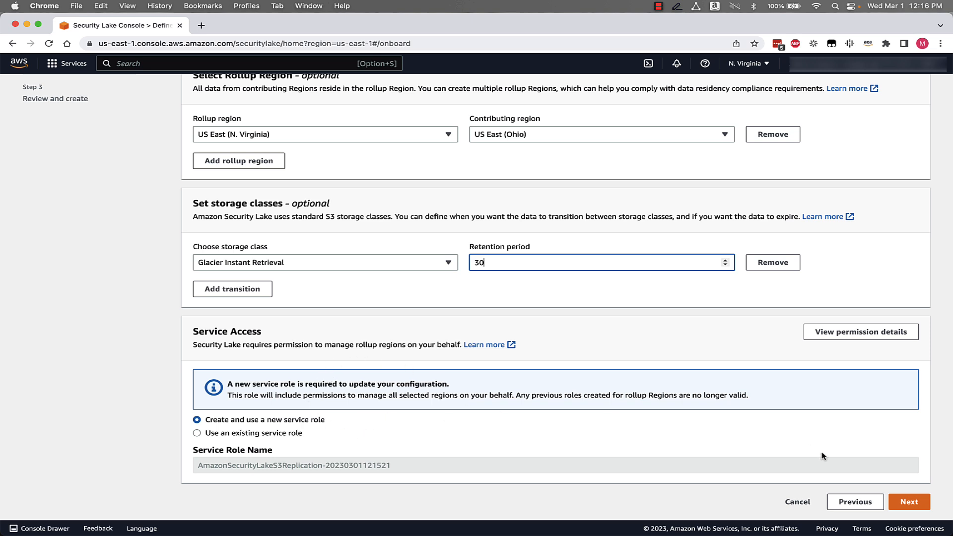
Review the collected settings and enable Security Lake to start creating the data lake
{"action": "left_click", "coordinate": [923, 504]}
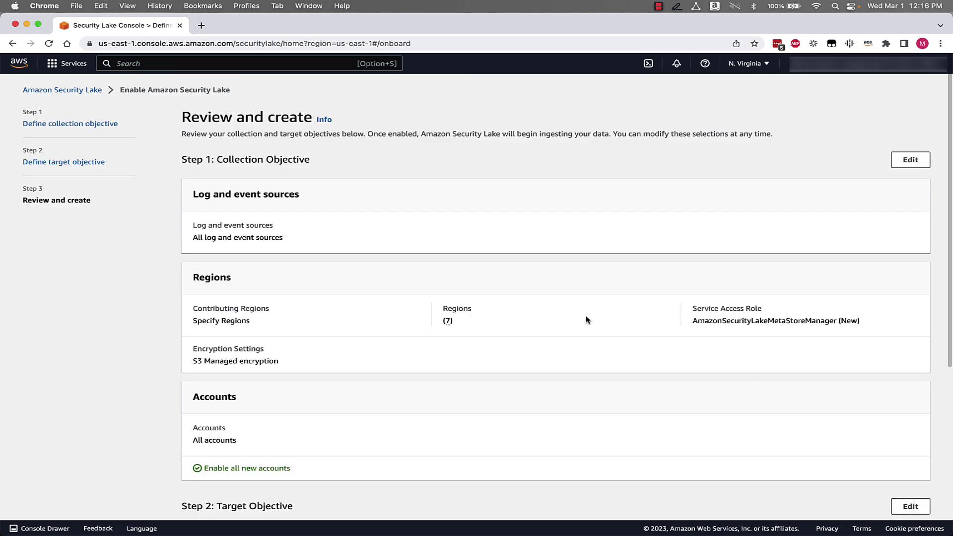
{"action": "scroll", "coordinate": [406, 270], "scroll_direction": "down", "scroll_amount": 1}
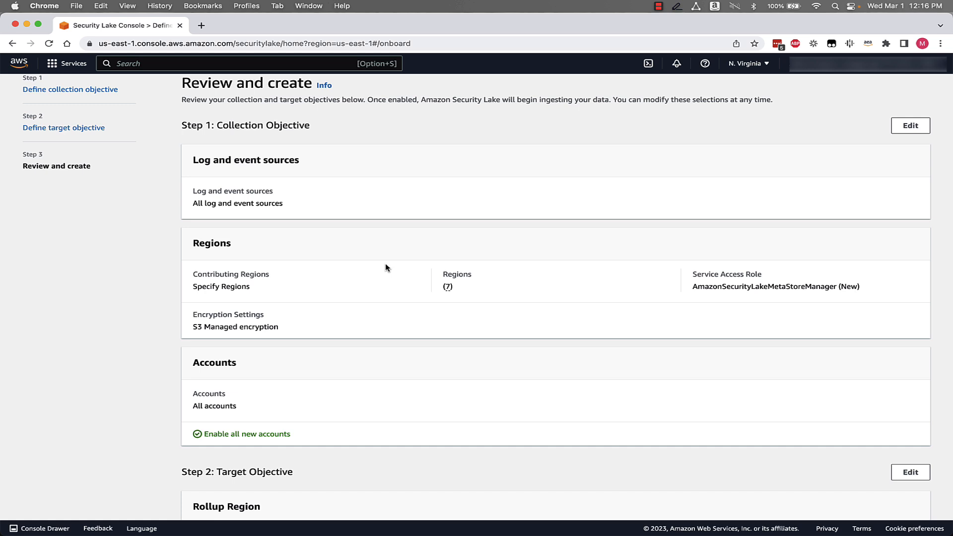
{"action": "scroll", "coordinate": [593, 266], "scroll_direction": "down", "scroll_amount": 2}
{"action": "scroll", "coordinate": [593, 266], "scroll_direction": "down", "scroll_amount": 3}
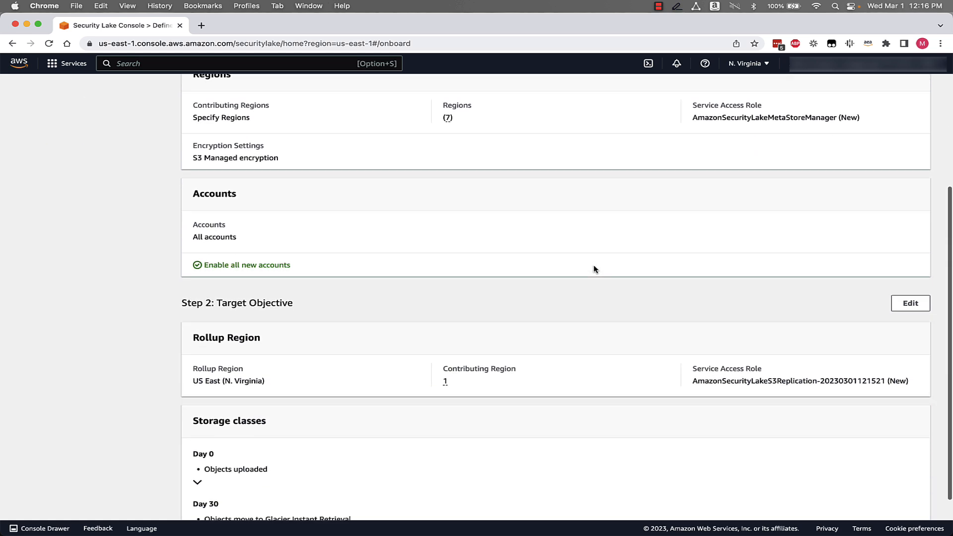
{"action": "scroll", "coordinate": [593, 265], "scroll_direction": "down", "scroll_amount": 2}
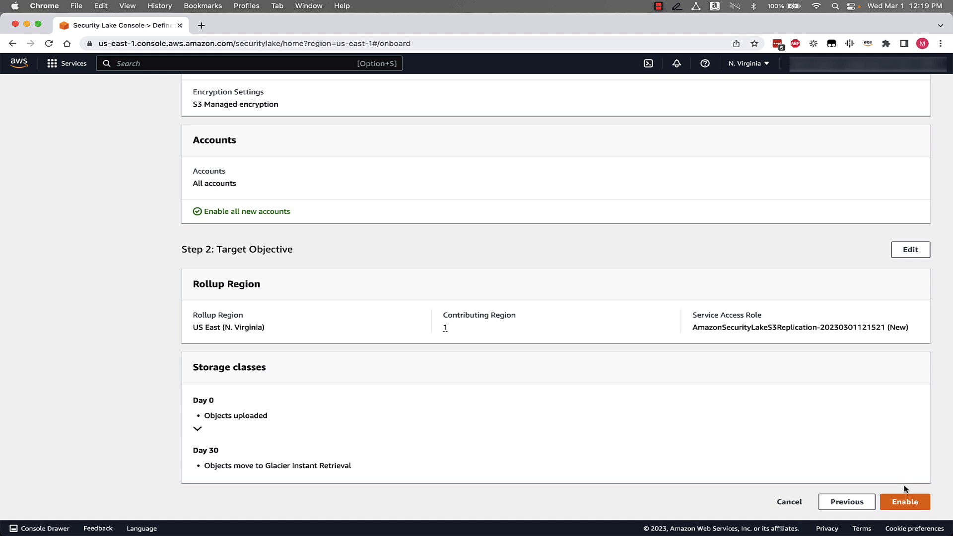
{"action": "left_click", "coordinate": [910, 507]}
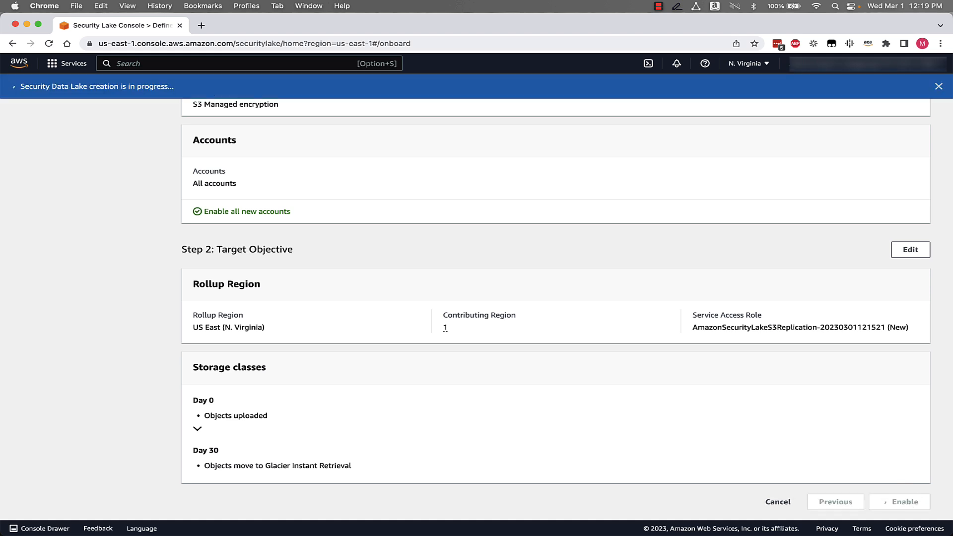